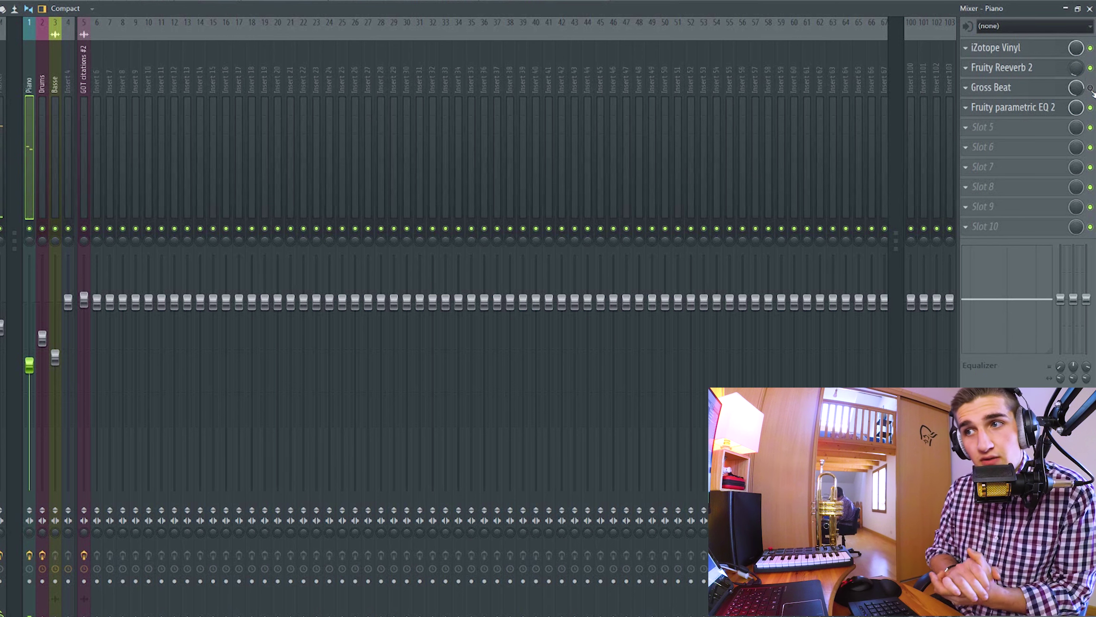
Check the Gross Beat time settings on the Piano mixer track and enable the effect
click(1009, 90)
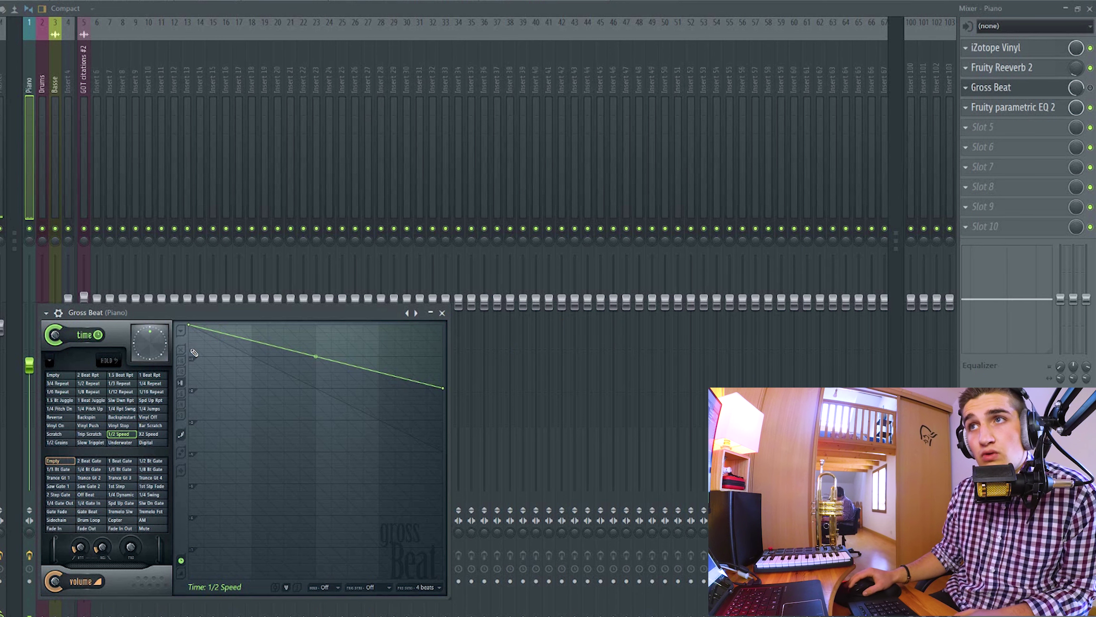
click(442, 312)
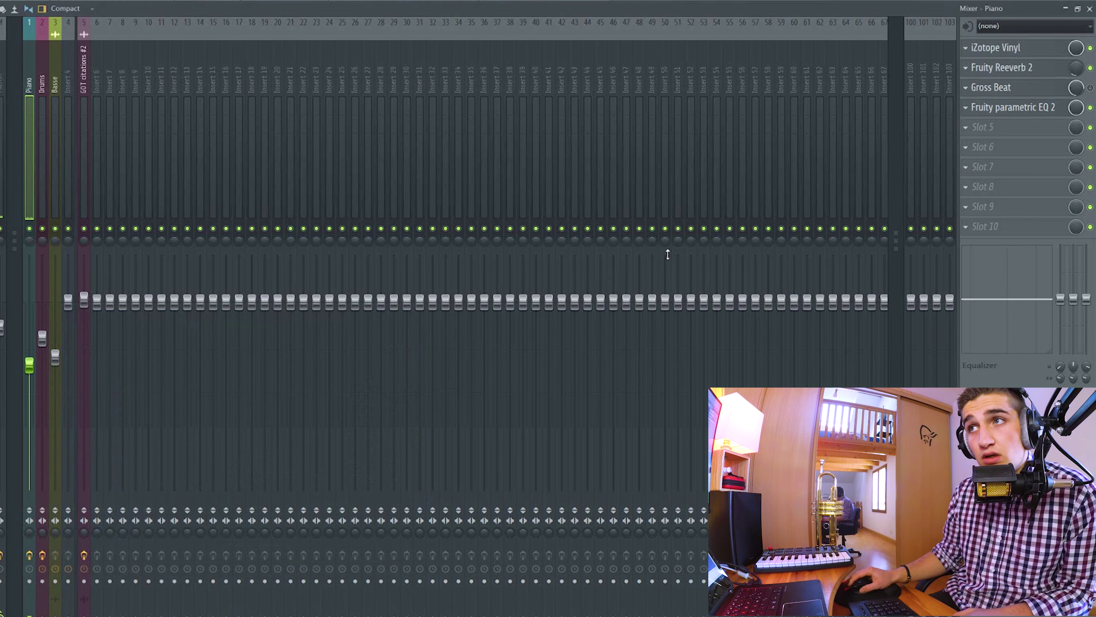
click(1090, 88)
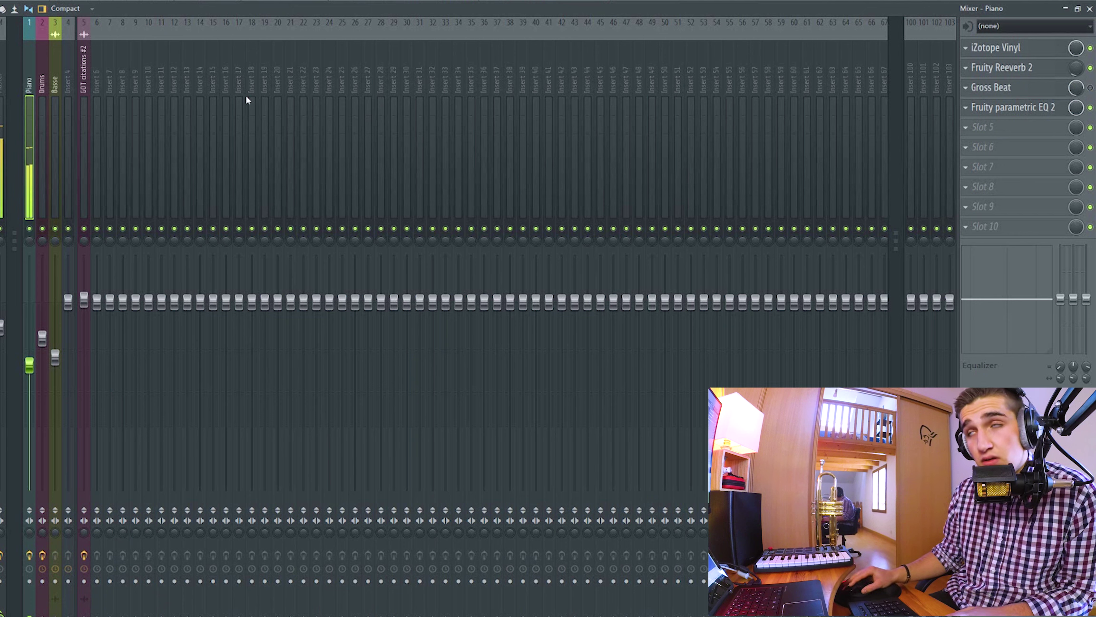
click(1089, 88)
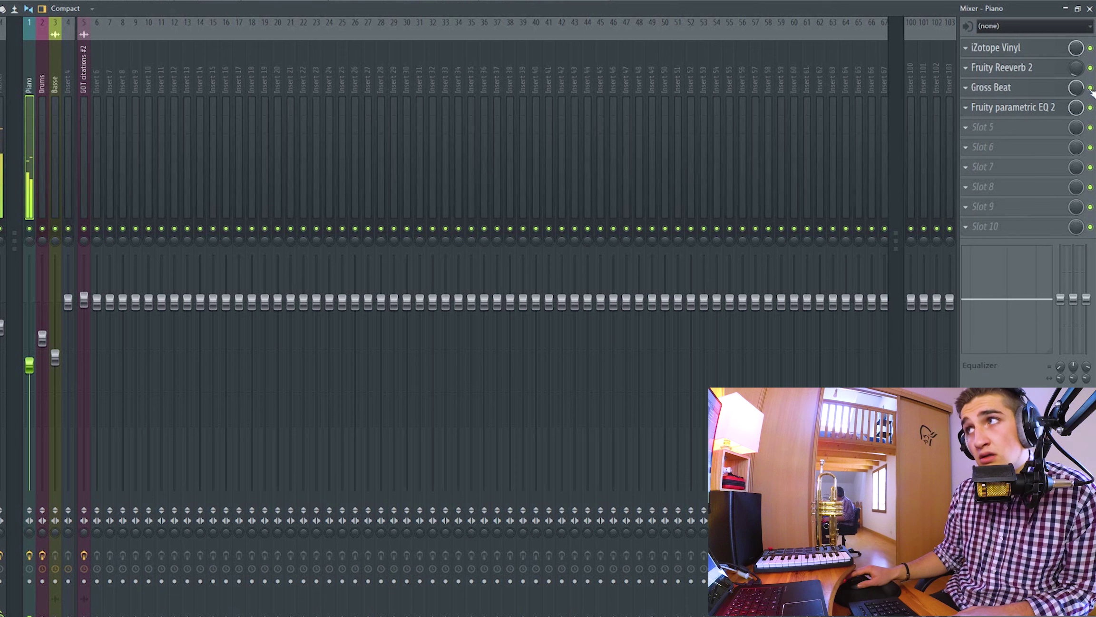
Return to the playlist and examine the Gross Beat and iZotope Vinyl mix level envelopes
click(1090, 9)
key(F5)
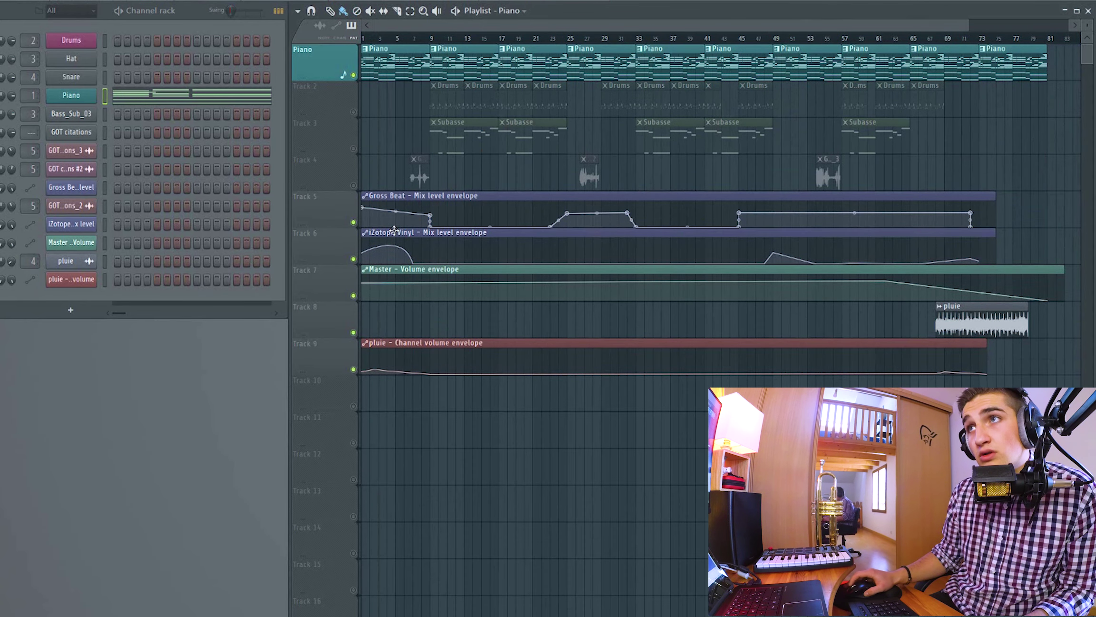
mouse_move(401, 214)
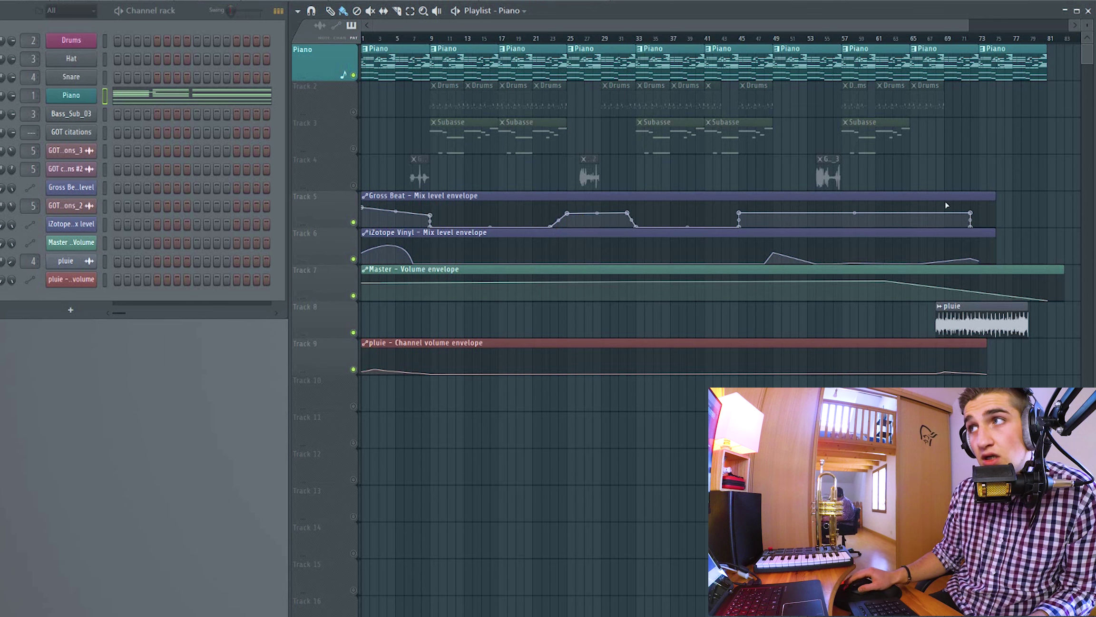
mouse_move(806, 259)
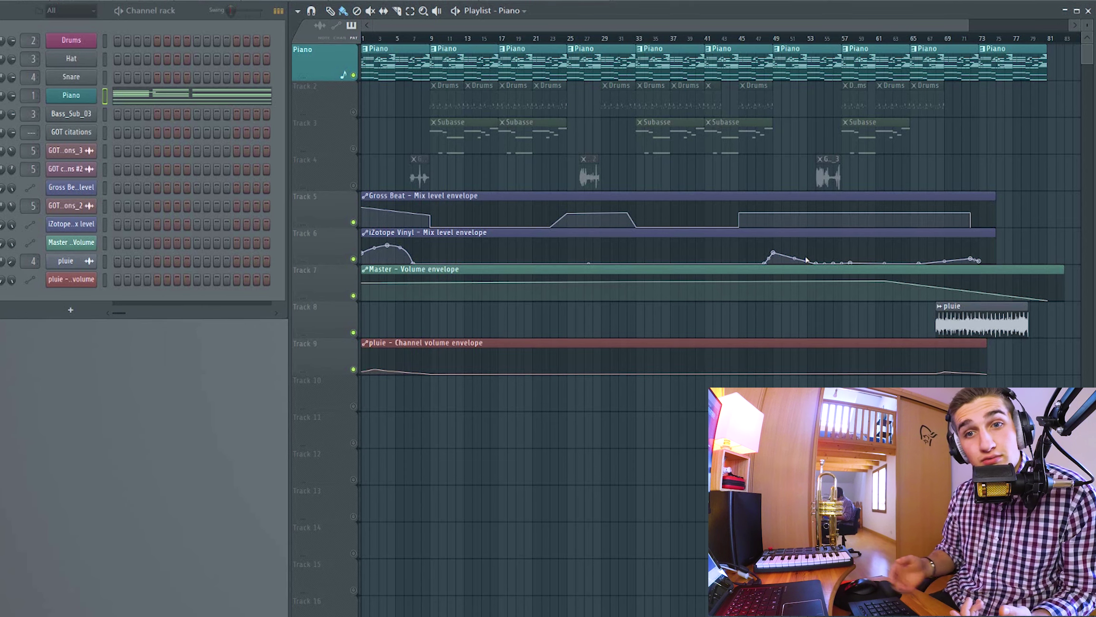
Solo the playlist track that holds the Drums clips
click(353, 113)
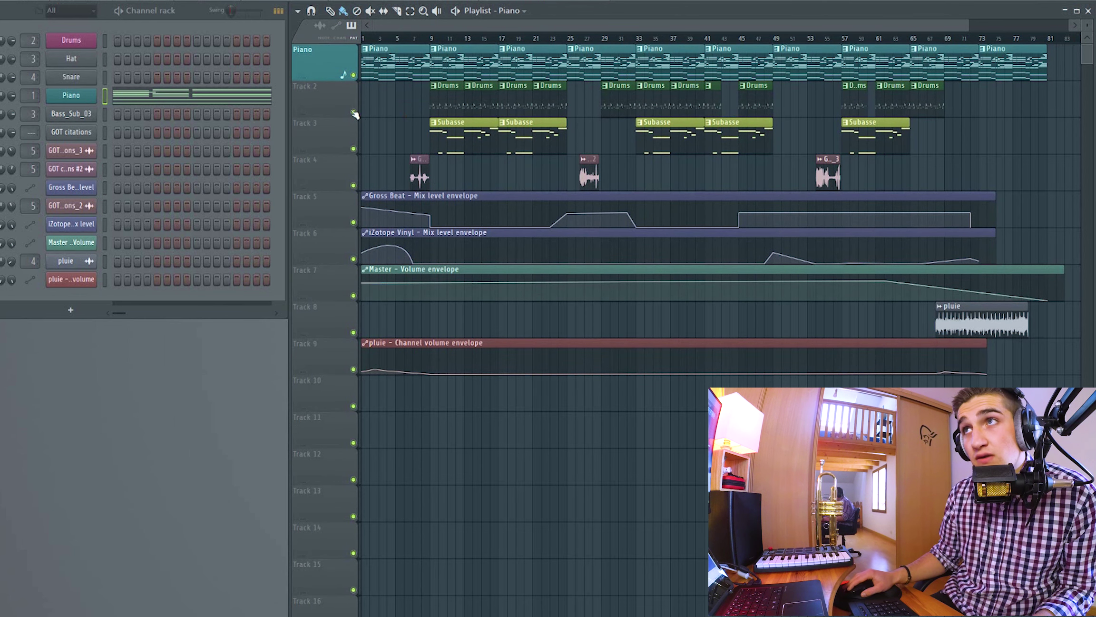
click(354, 113)
right_click(354, 113)
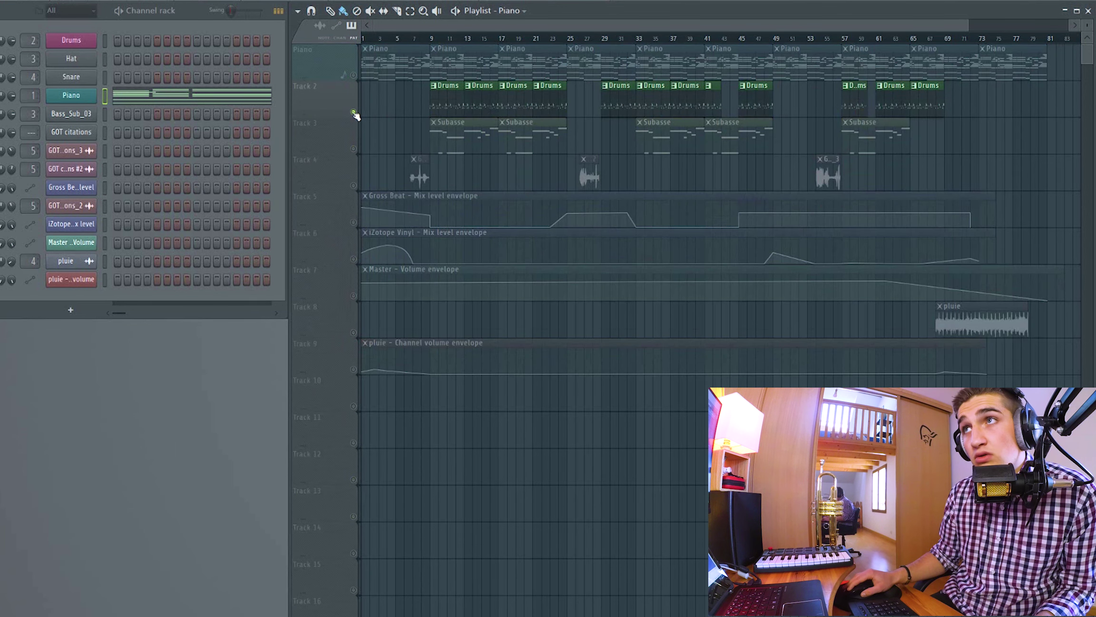
Show the Drums pattern's notes in the piano roll and audition its kick, snare, hat and ride sounds
double_click(445, 103)
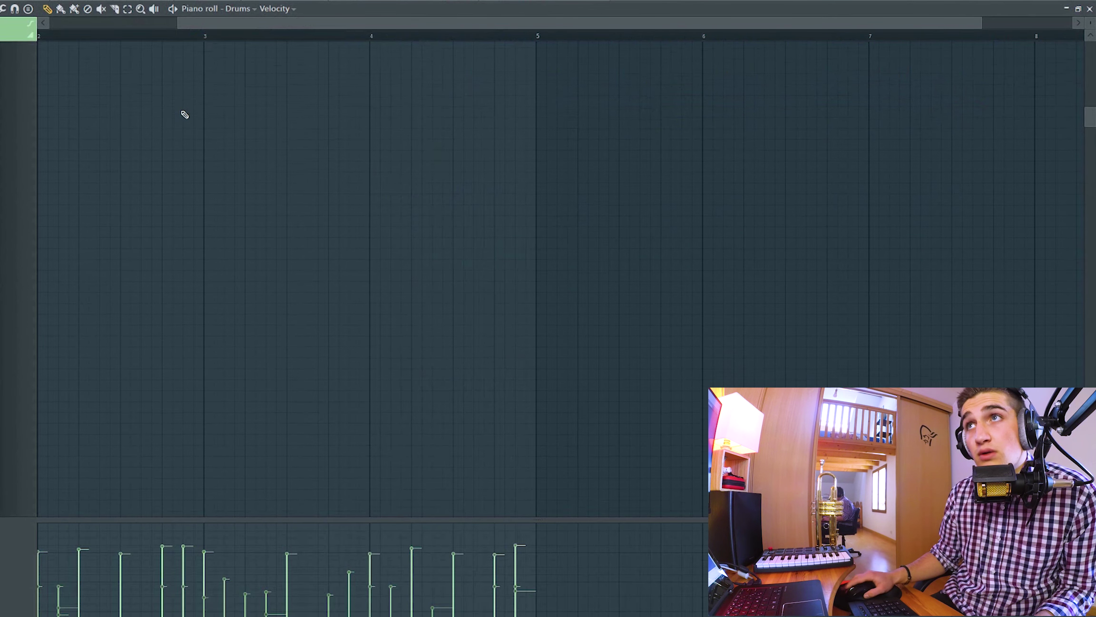
ctrl+scroll(43, 132, up, 5)
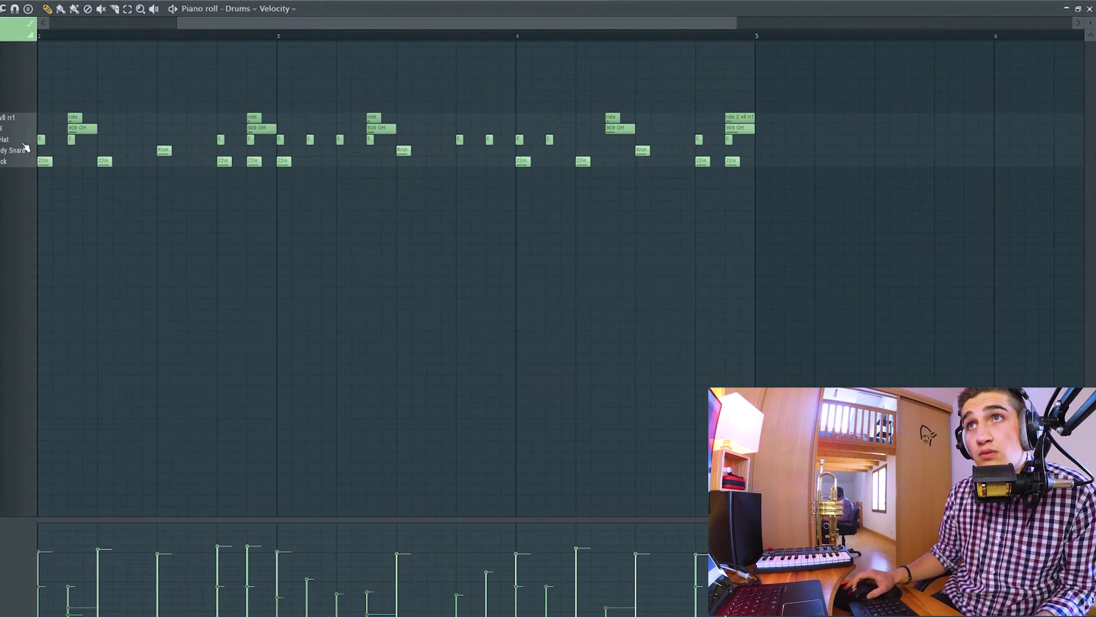
click(14, 162)
click(14, 163)
click(14, 152)
click(14, 152)
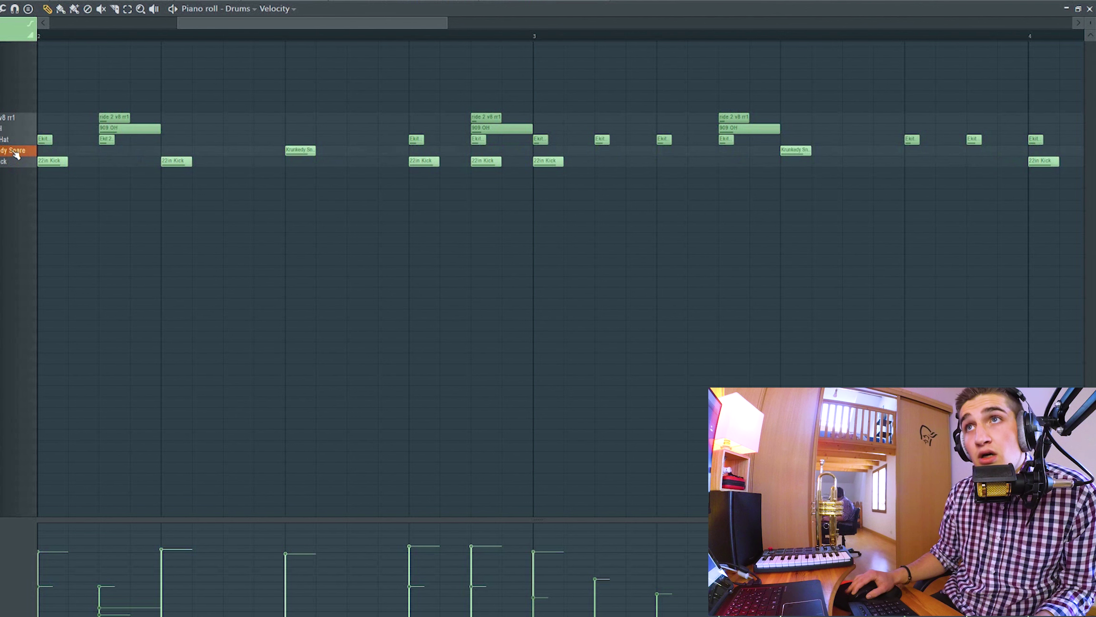
click(11, 133)
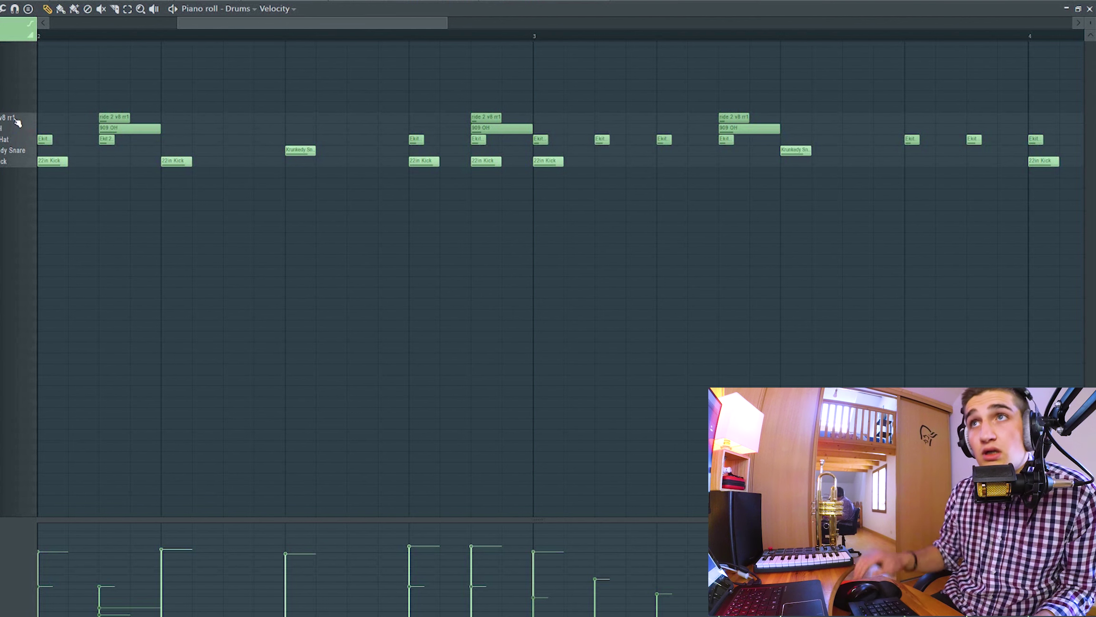
click(17, 122)
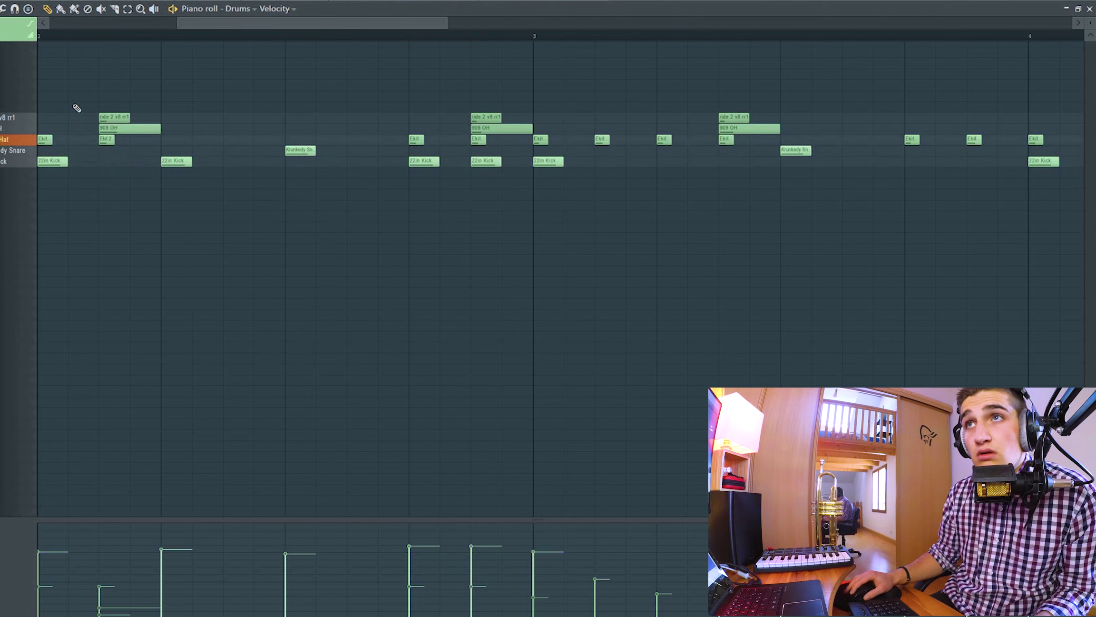
Play through the whole four-bar Drums pattern, stop it and close the piano roll
scroll(163, 170, down, 4)
scroll(163, 172, down, 1)
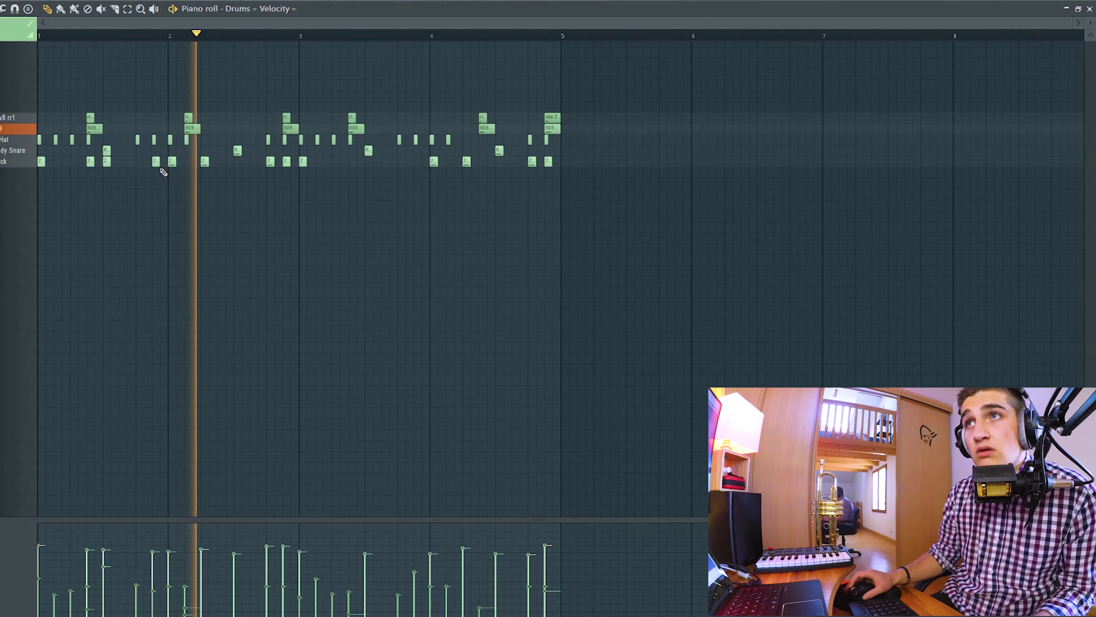
scroll(159, 167, up, 3)
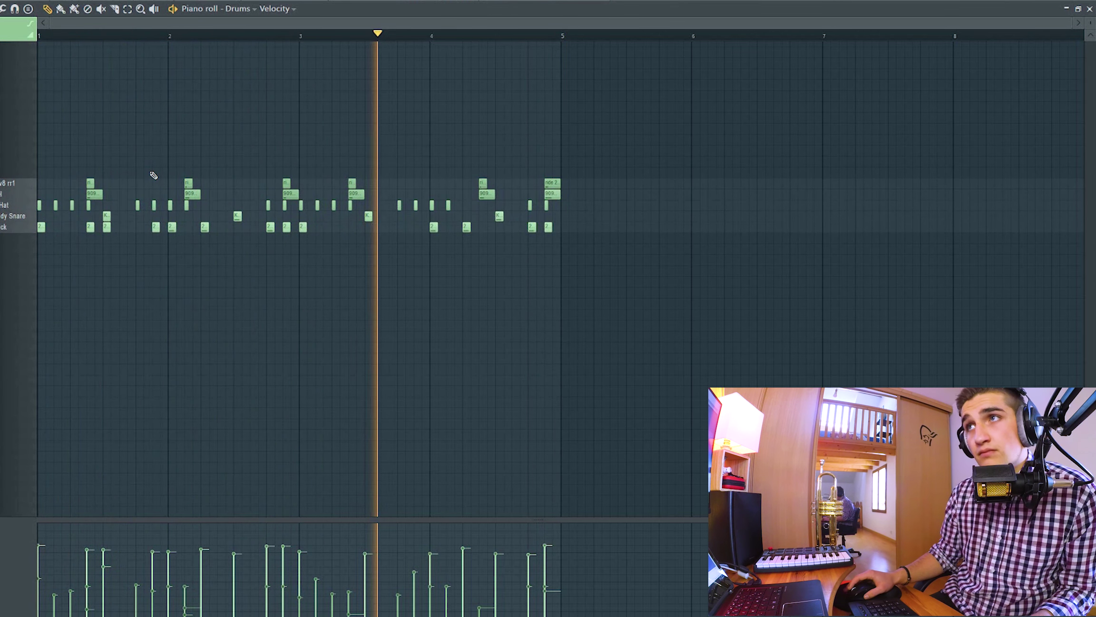
key(space)
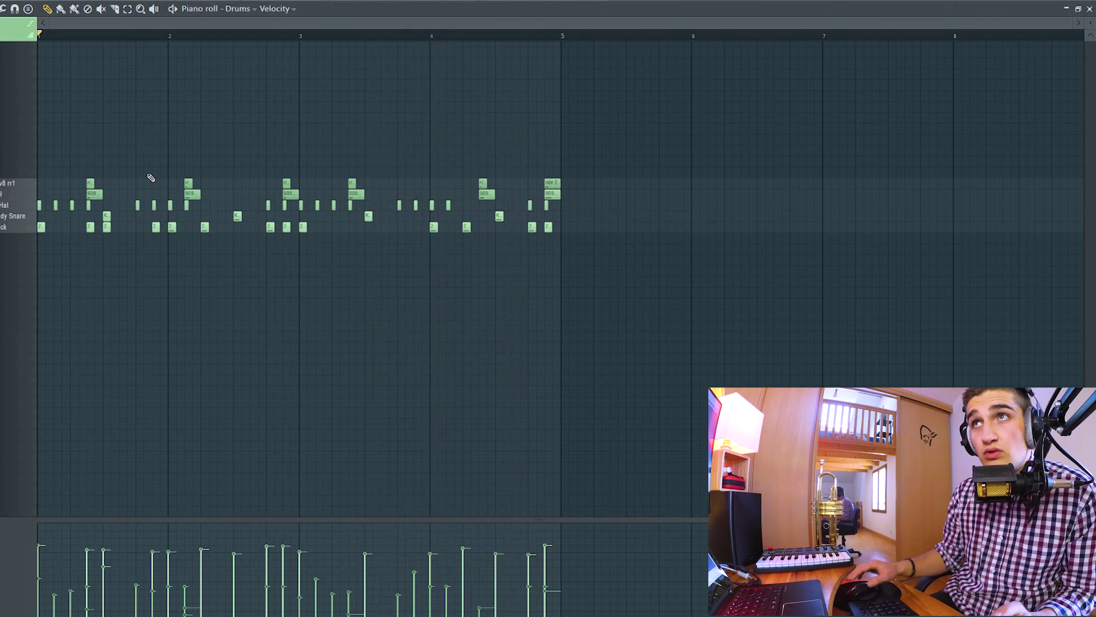
click(1089, 9)
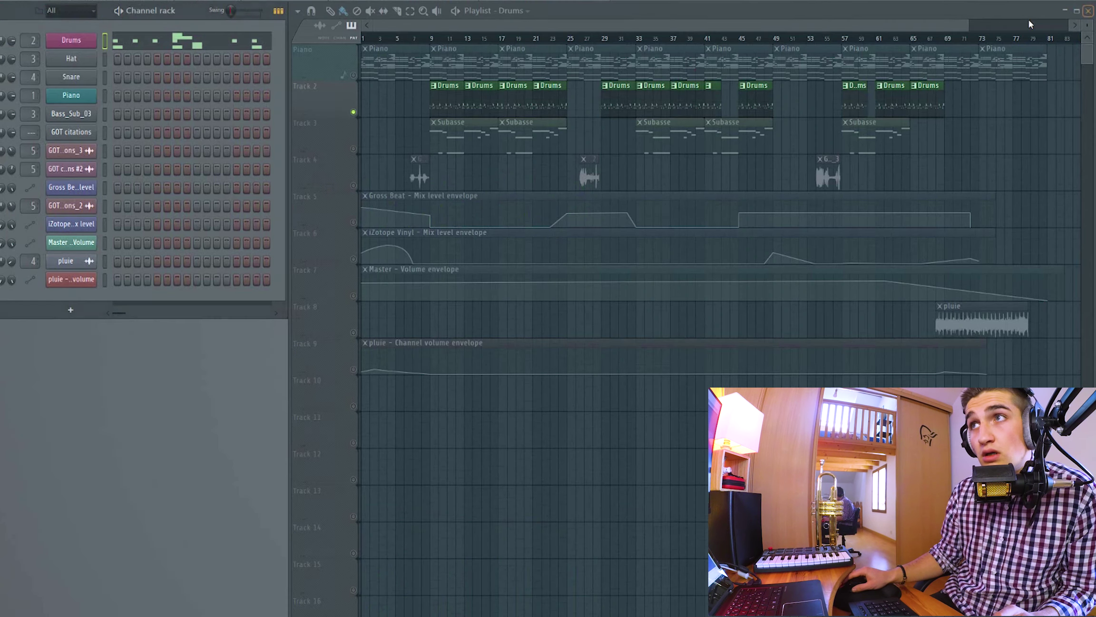
Turn off the Drums solo so all playlist tracks are active, and mute Track 3 and Track 4
click(353, 75)
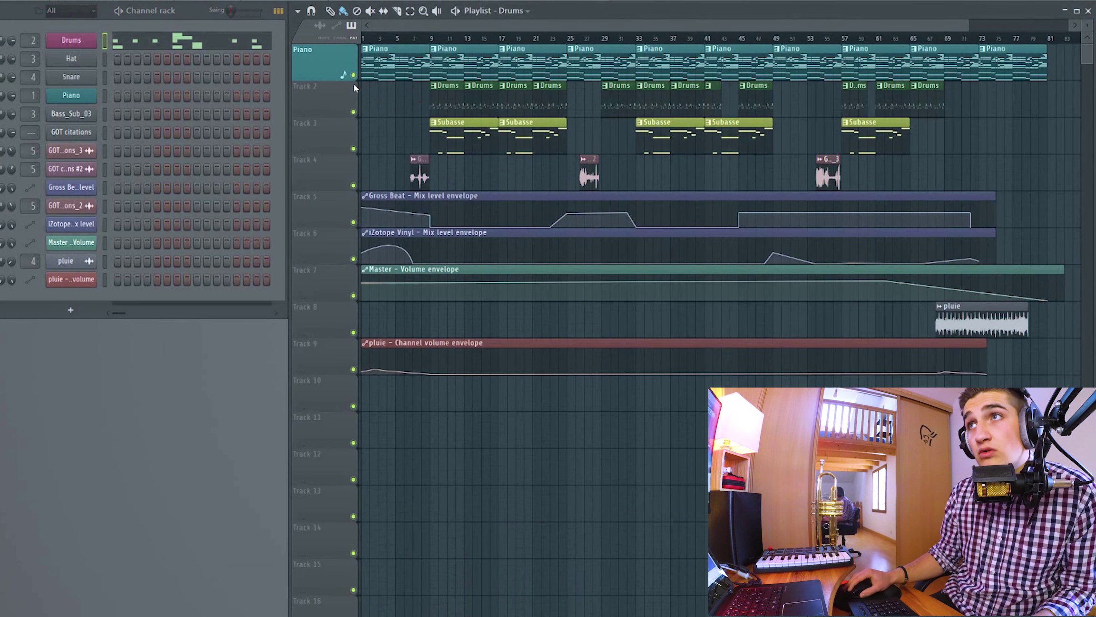
click(353, 149)
click(354, 186)
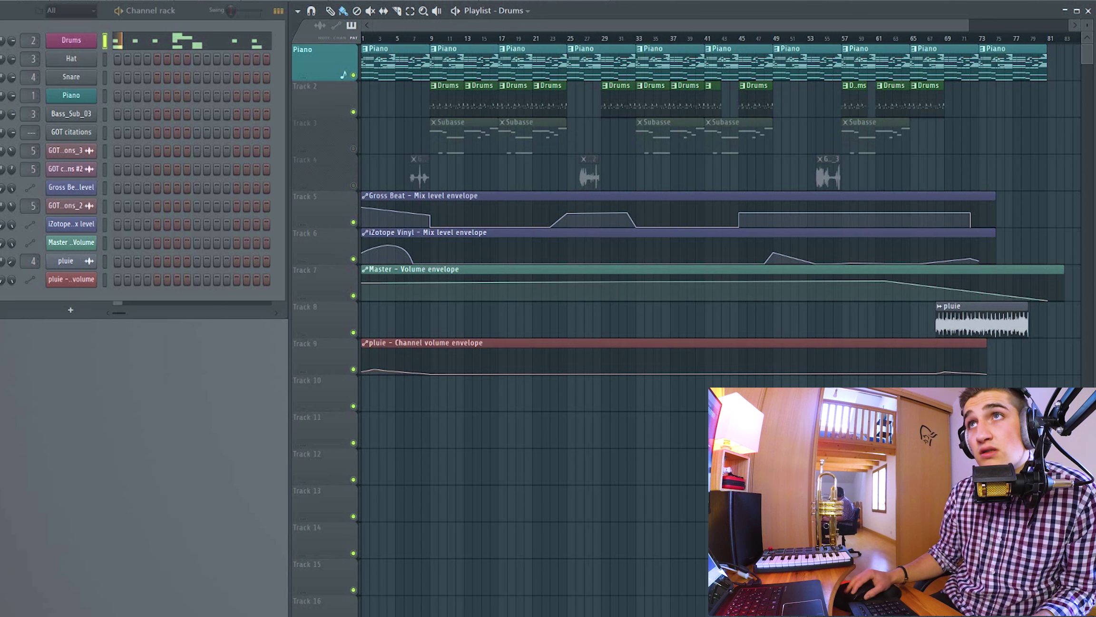
Play the Piano and Drums tracks together and check the effects on the Drums mixer track
key(space)
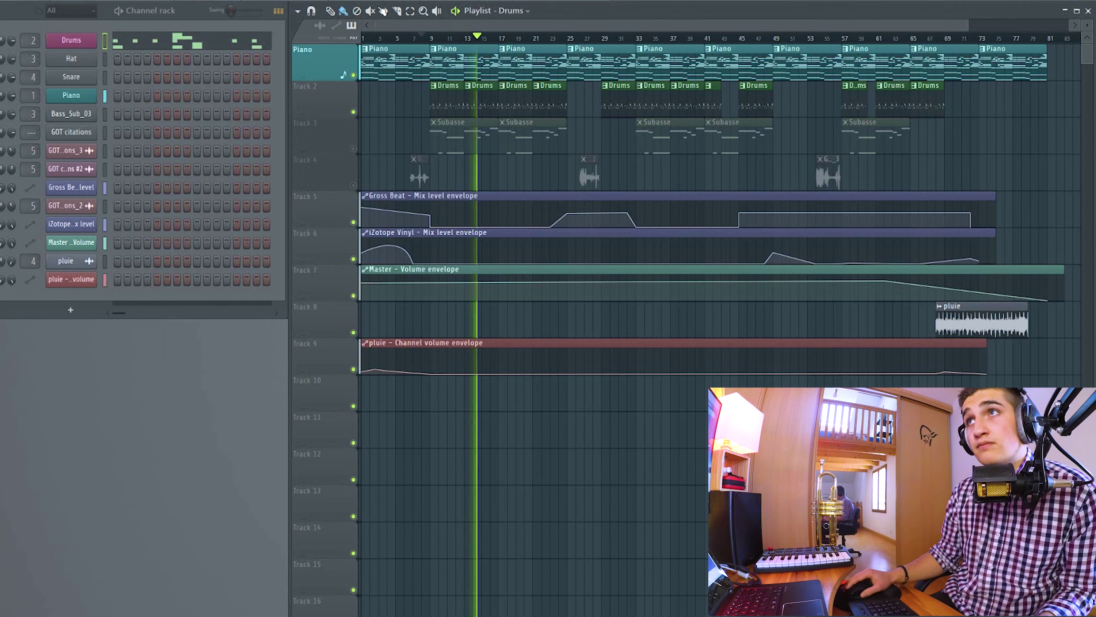
key(F9)
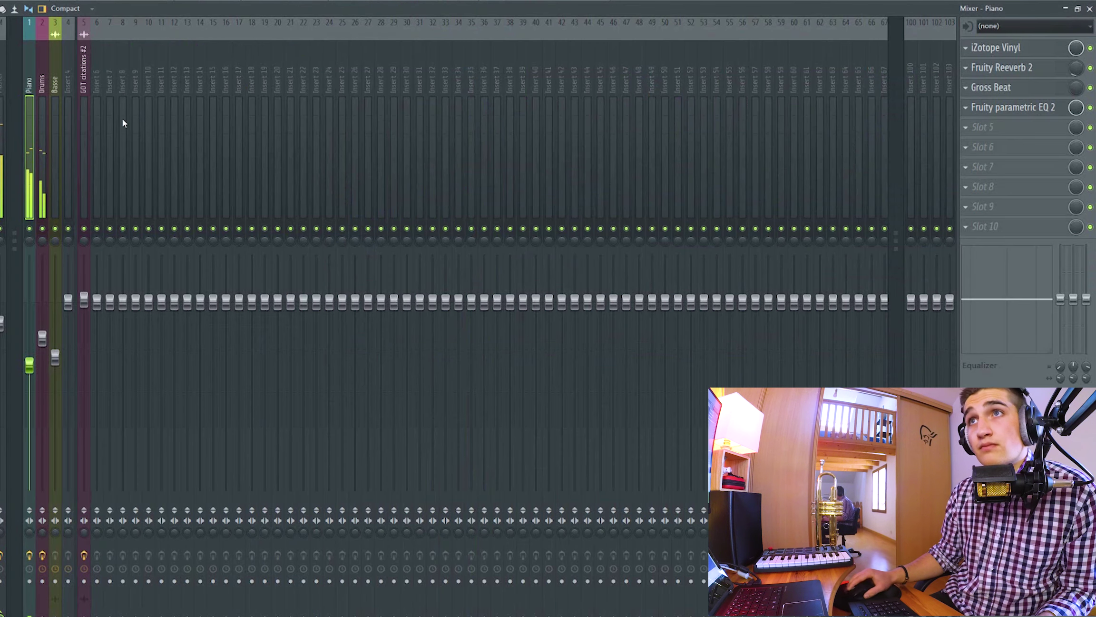
click(45, 70)
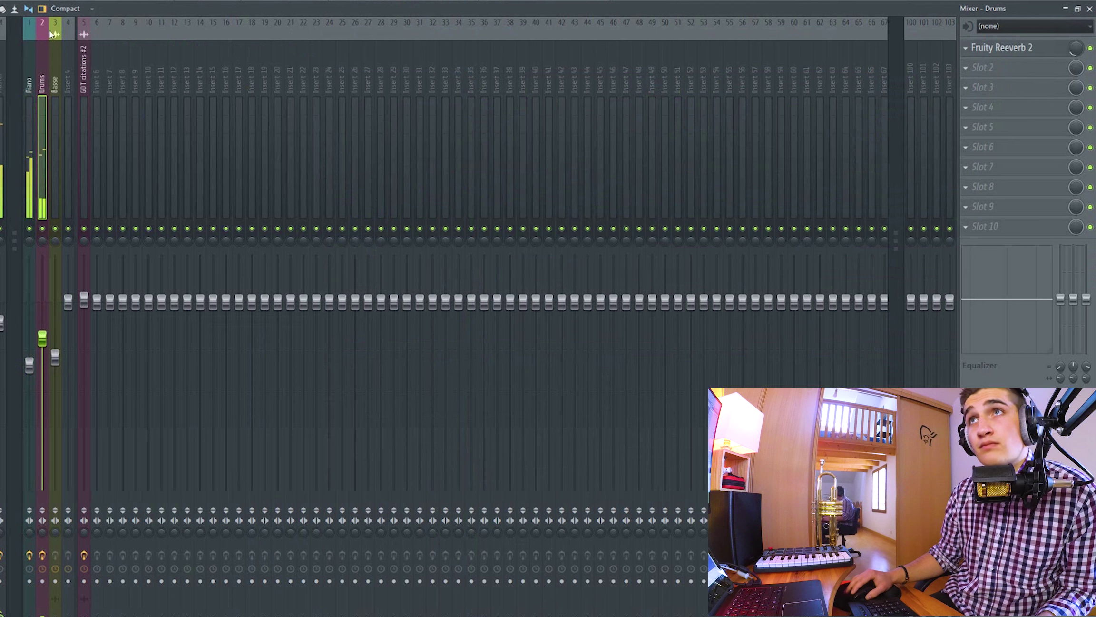
key(space)
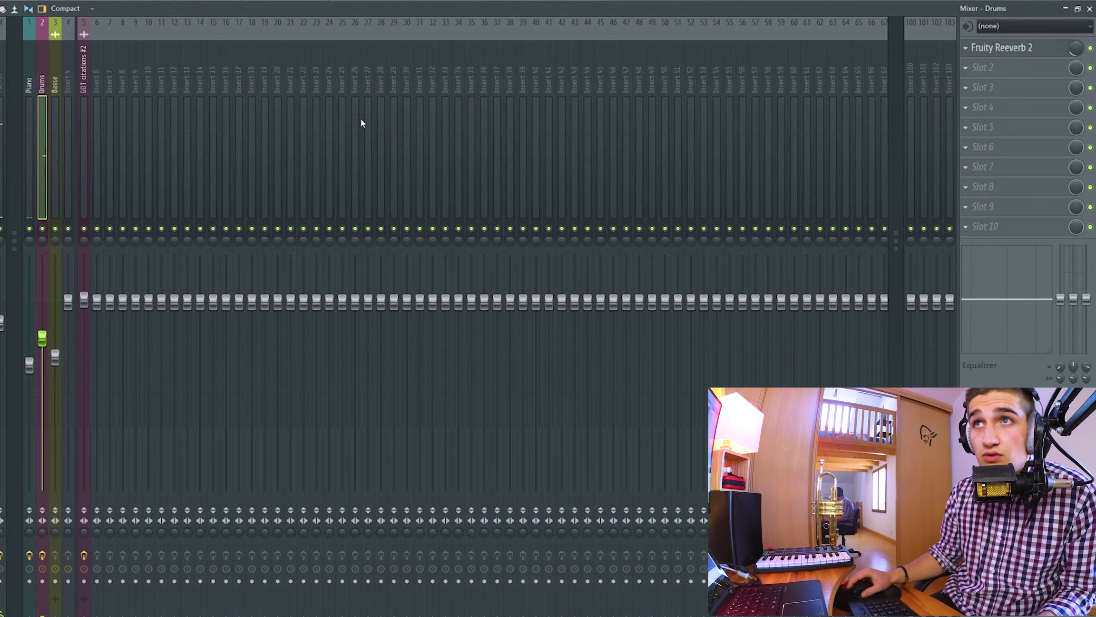
Close the mixer and unmute Track 3 and Track 4 in the playlist
click(1089, 9)
click(355, 1)
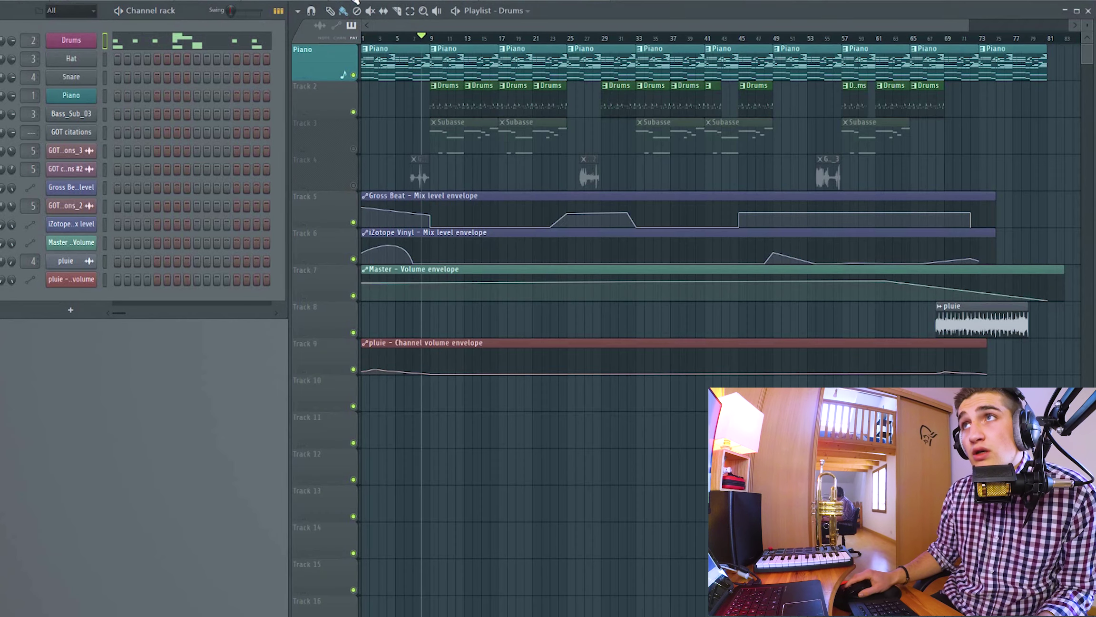
click(354, 149)
click(354, 186)
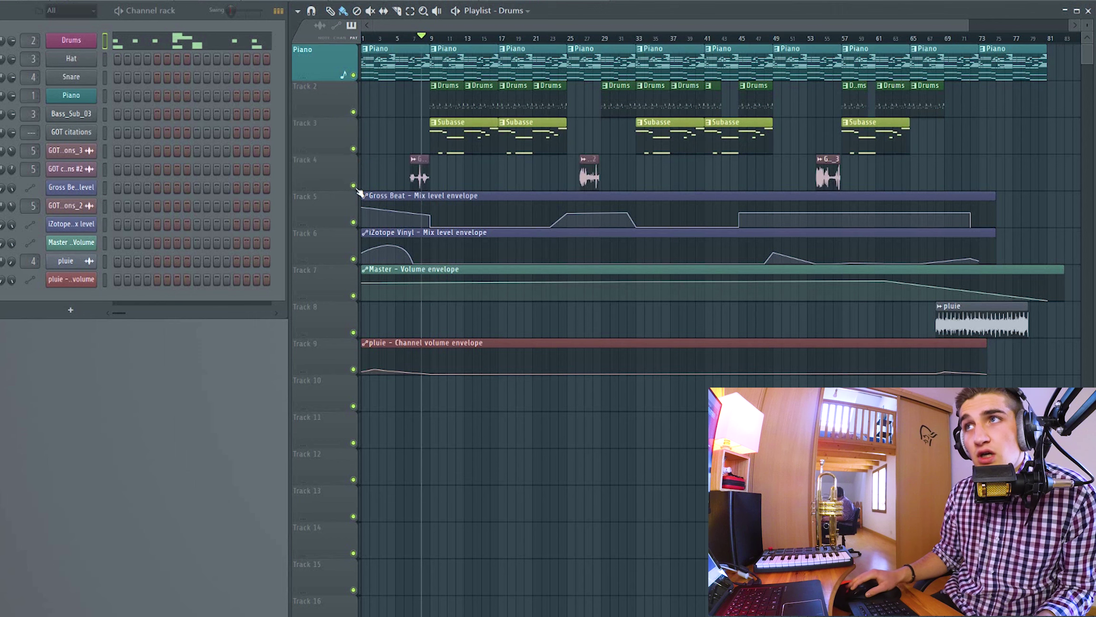
Show the Subasse pattern's Bass_Sub_03 notes in the piano roll and audition the C5 and C4 keys
click(453, 146)
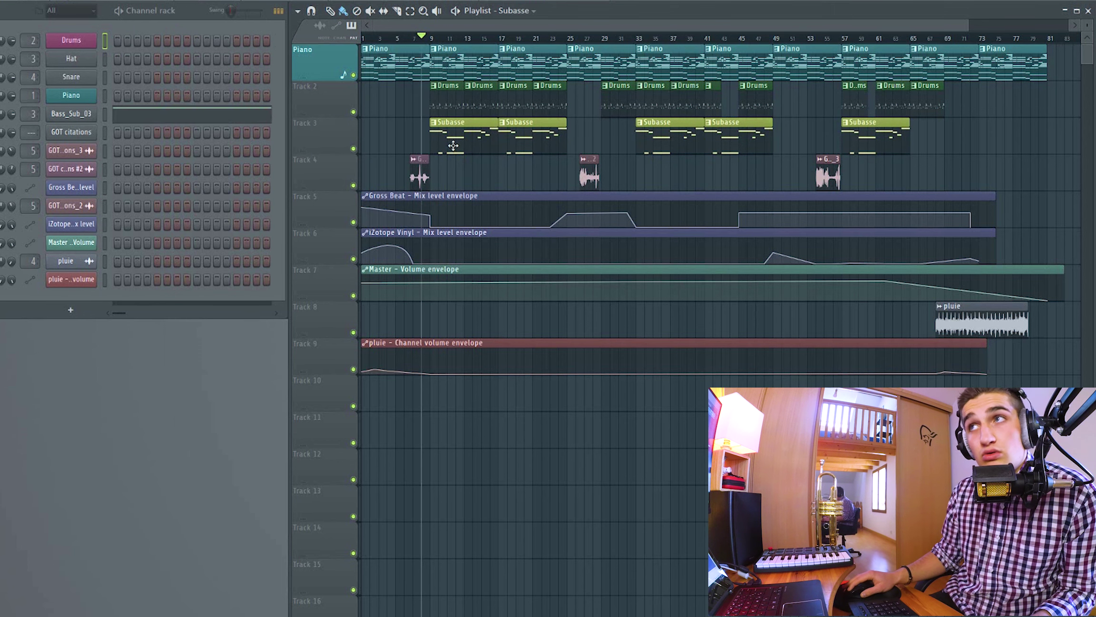
double_click(452, 146)
right_click(464, 152)
scroll(76, 232, up, 10)
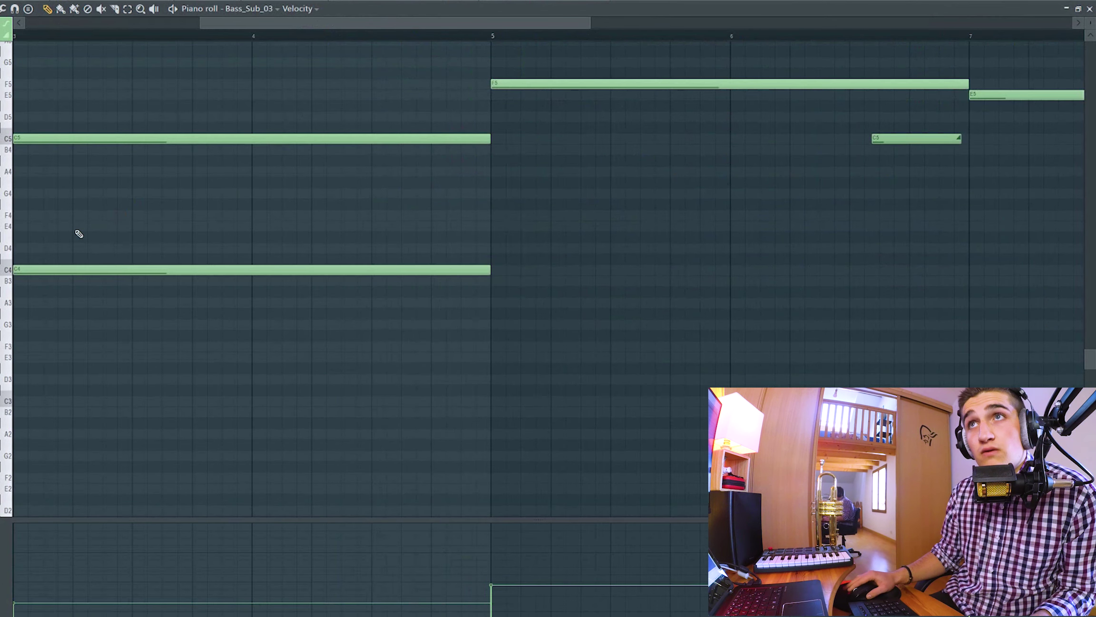
click(2, 283)
click(2, 284)
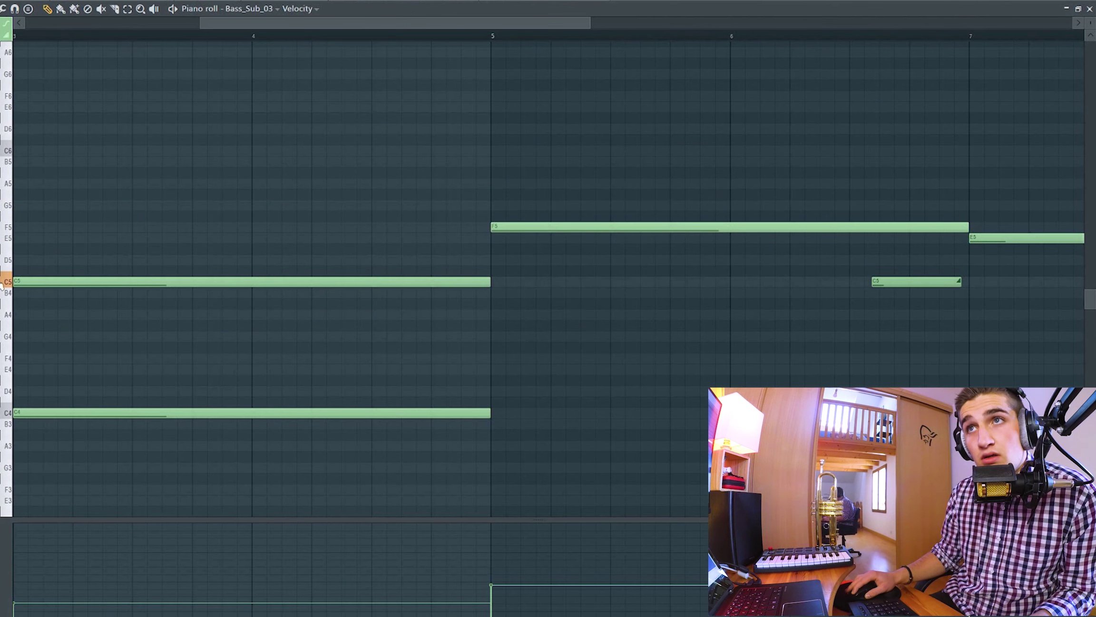
click(2, 417)
click(2, 416)
click(2, 417)
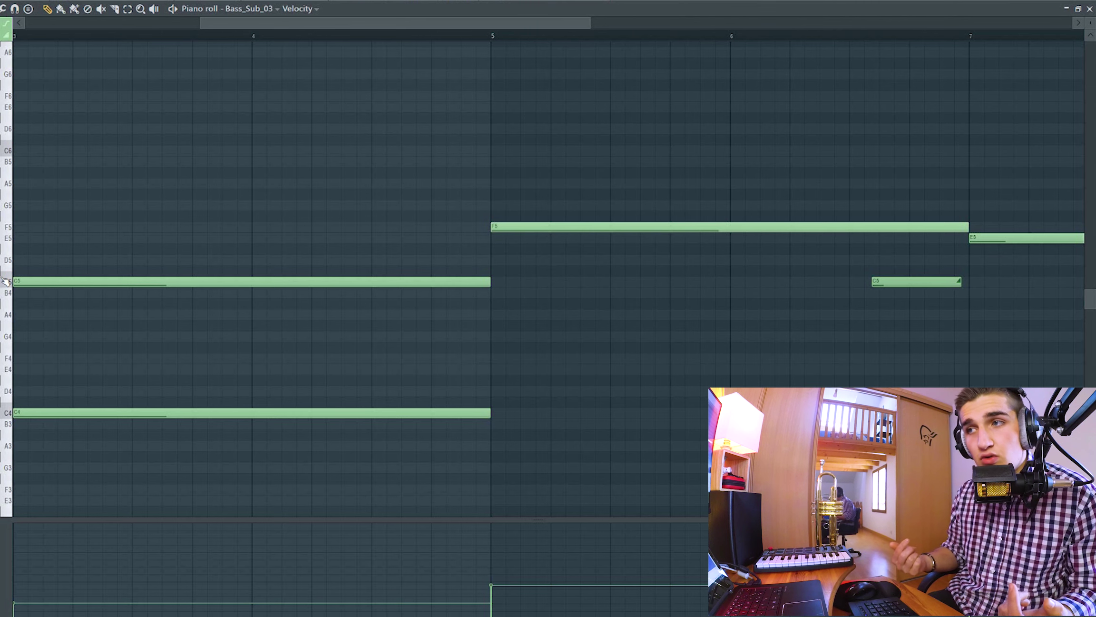
Bring the whole eight-bar Subasse pattern into view and play it through
scroll(6, 280, down, 5)
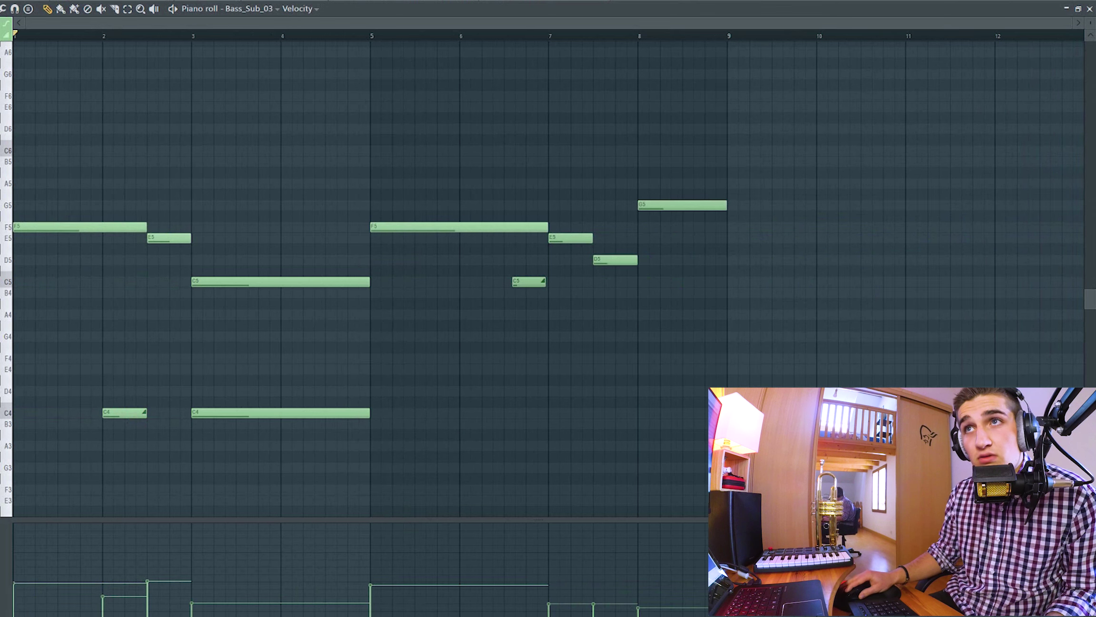
key(space)
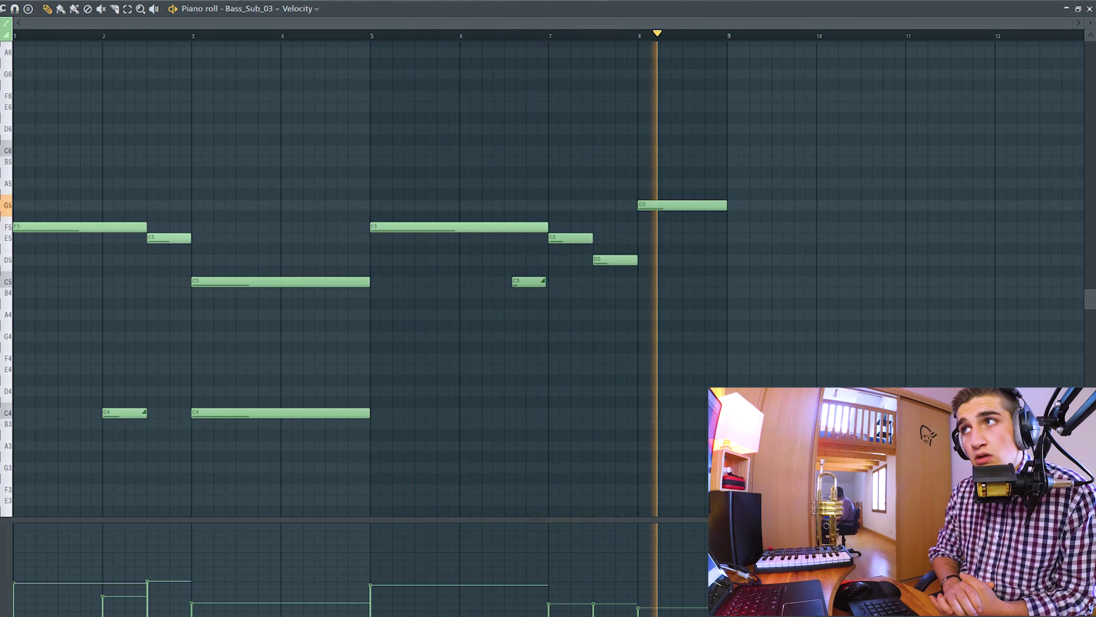
key(space)
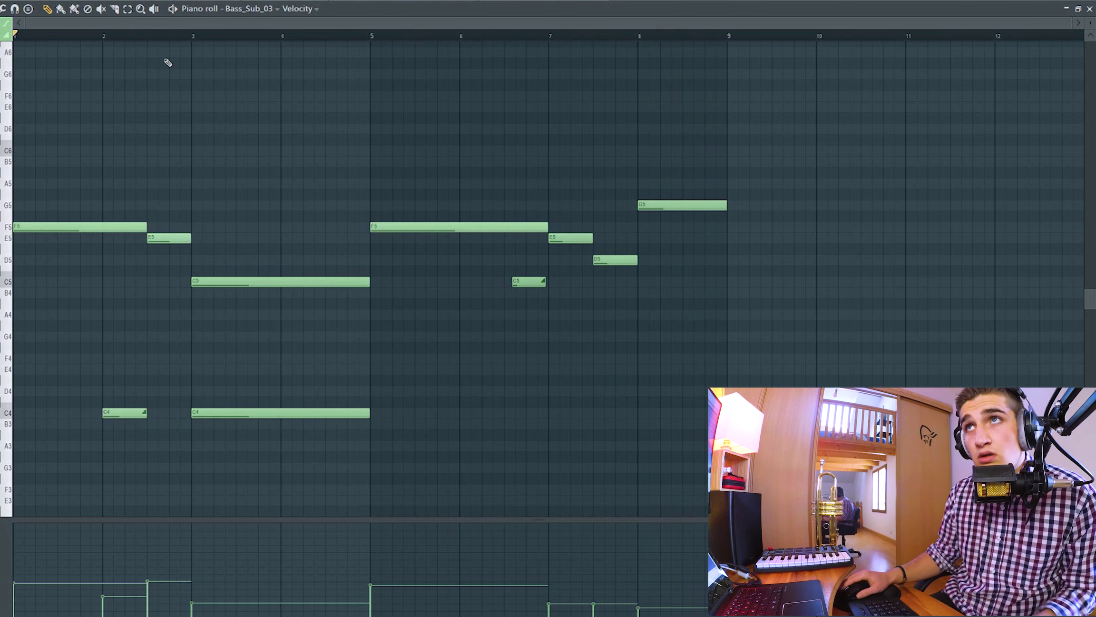
Return to the playlist and set the playback position to bar 9
click(1089, 8)
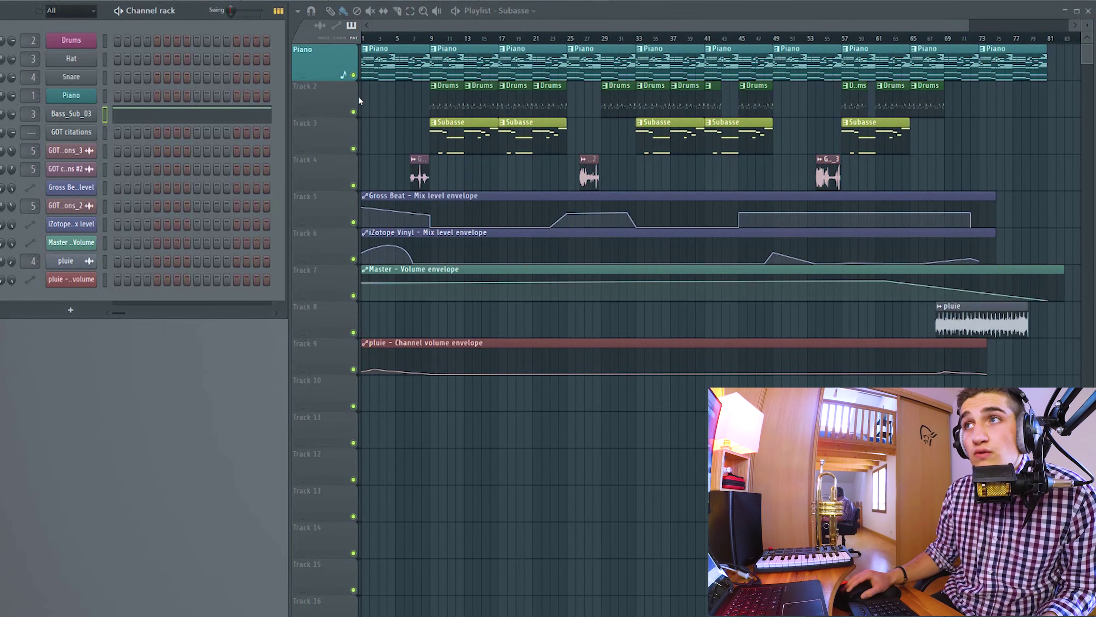
click(433, 40)
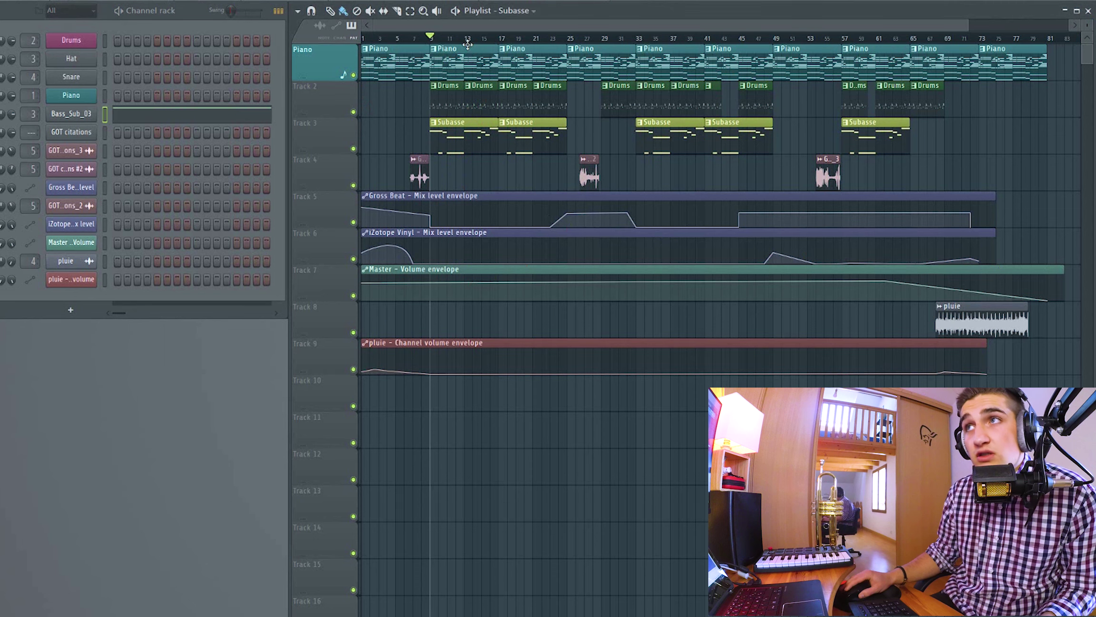
Mute Track 4 and play the arrangement through the Drums and Subasse section starting around bar 9
click(354, 185)
key(space)
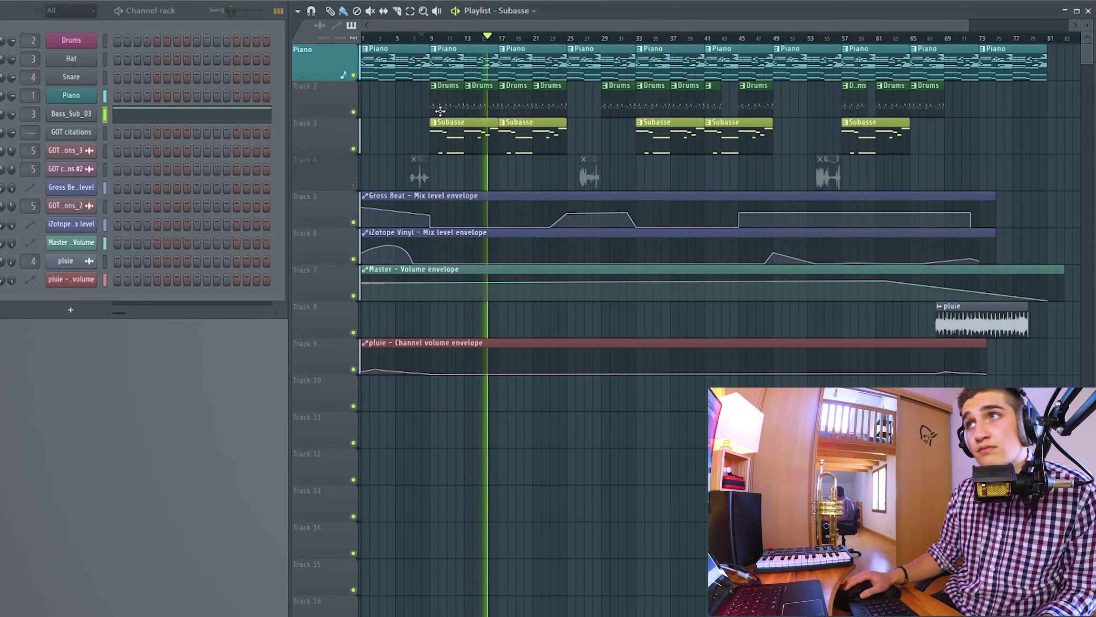
key(space)
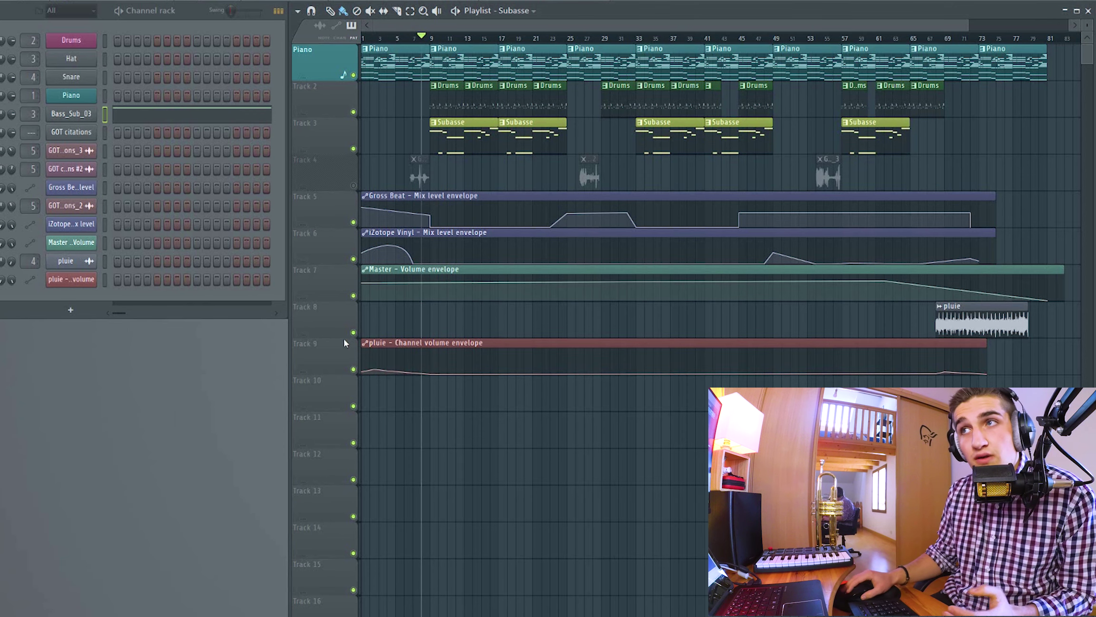
Isolate Tracks 5 to 9 by muting all other tracks, and play the pluie clip from about bar 68
drag(374, 40, 363, 40)
right_click(354, 369)
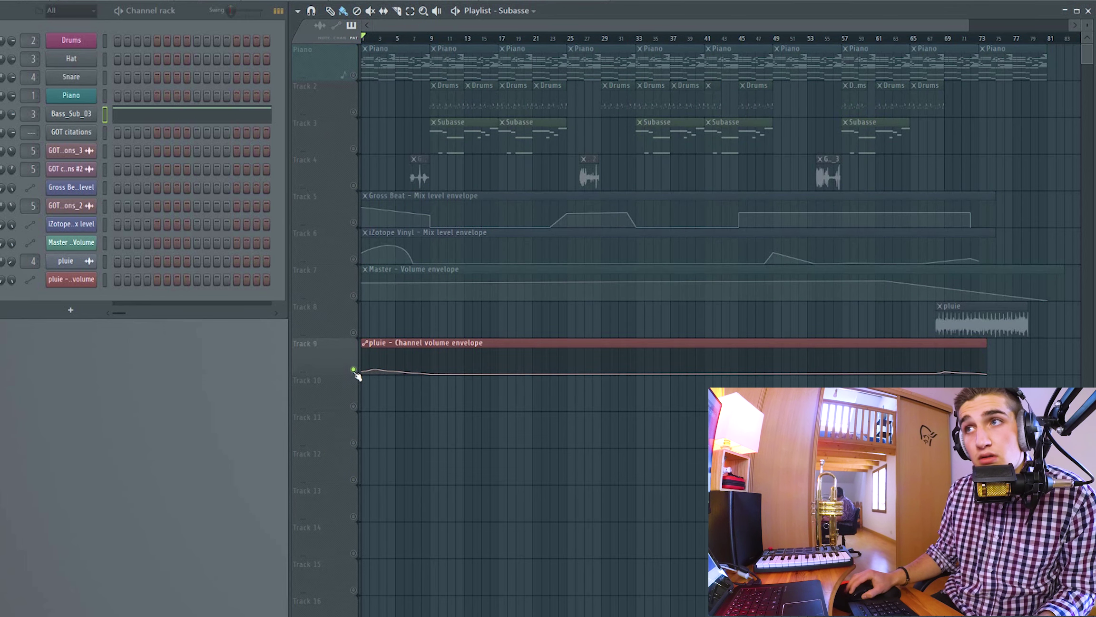
drag(354, 332, 353, 222)
key(space)
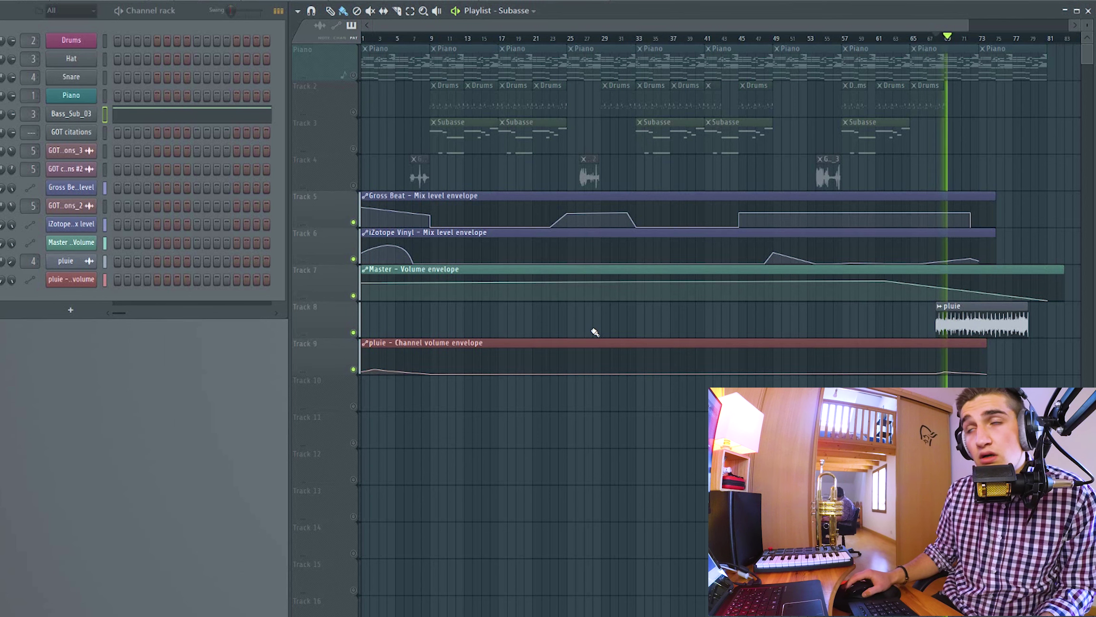
key(space)
Solo Track 4, Track 3, Track 2 and the Piano track in turn, and restore all tracks to unmuted
ctrl+click(354, 184)
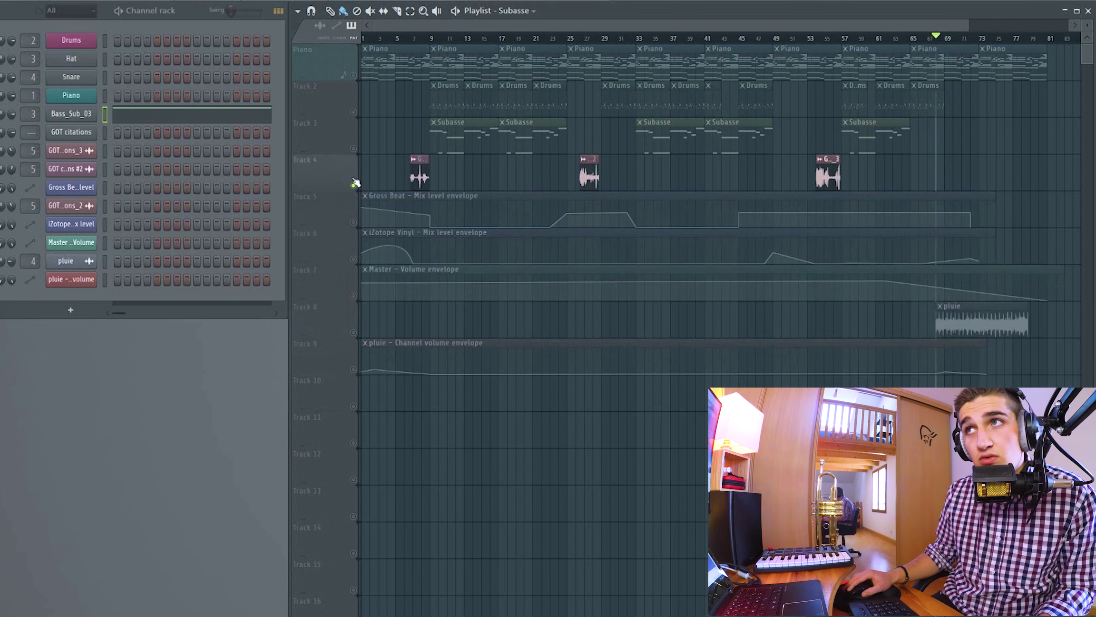
ctrl+click(353, 149)
ctrl+click(353, 112)
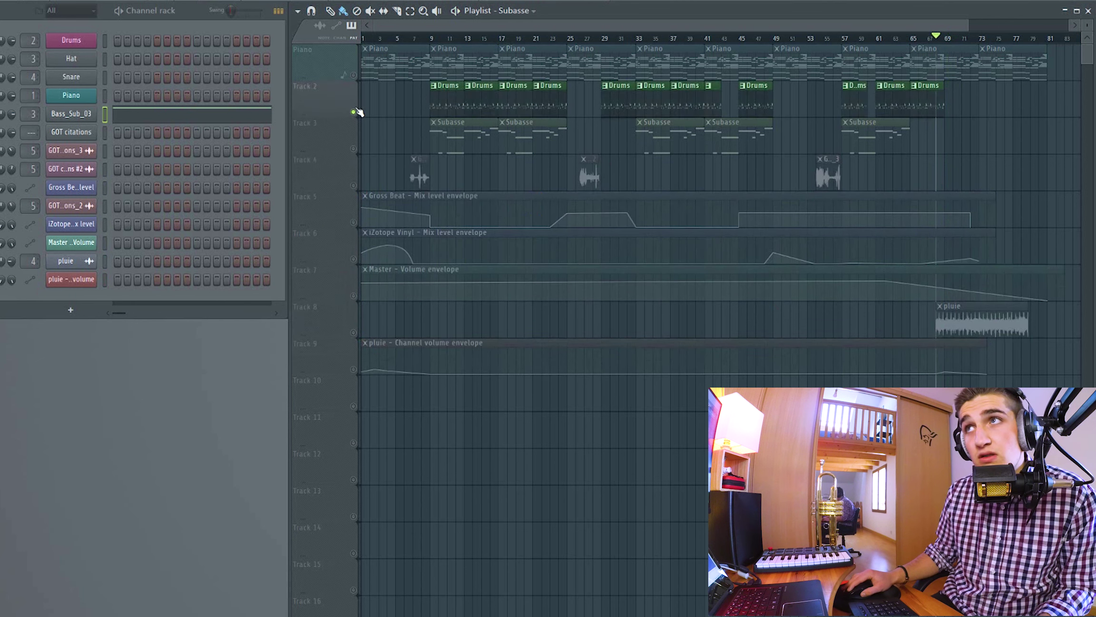
ctrl+click(354, 76)
Play the full arrangement from about bar 6, stop it, and play the ending from about bar 66
click(408, 39)
key(space)
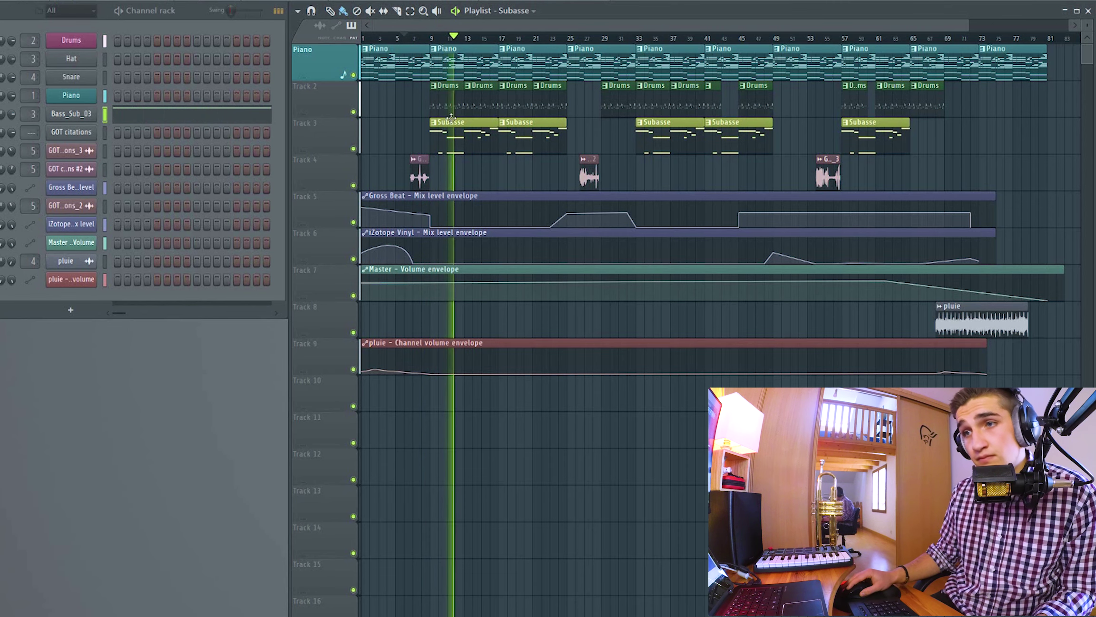
key(space)
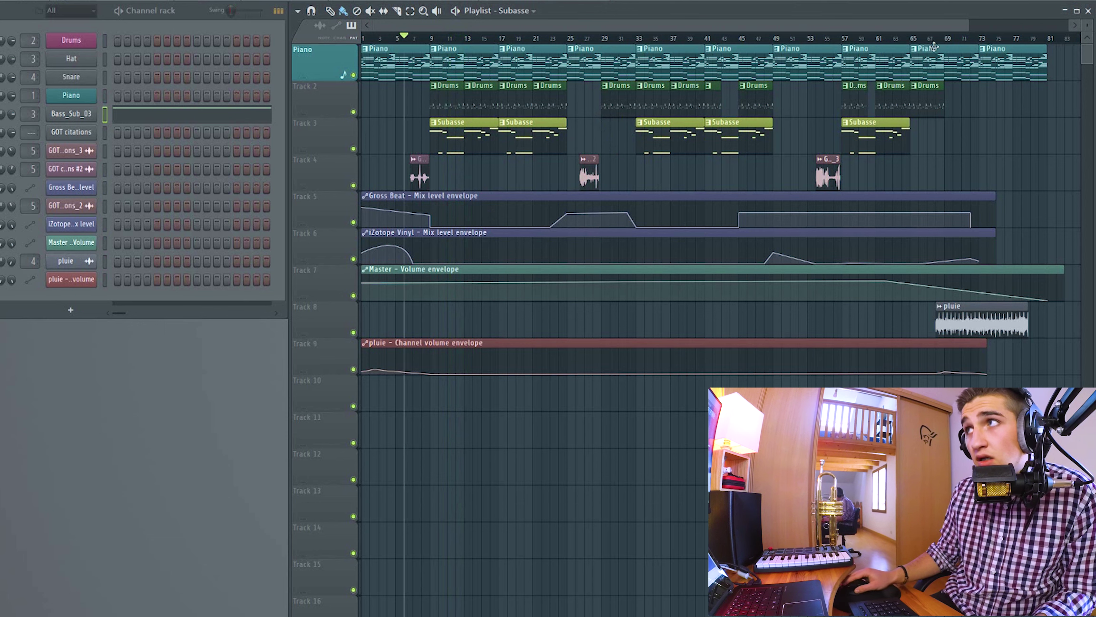
click(923, 38)
key(space)
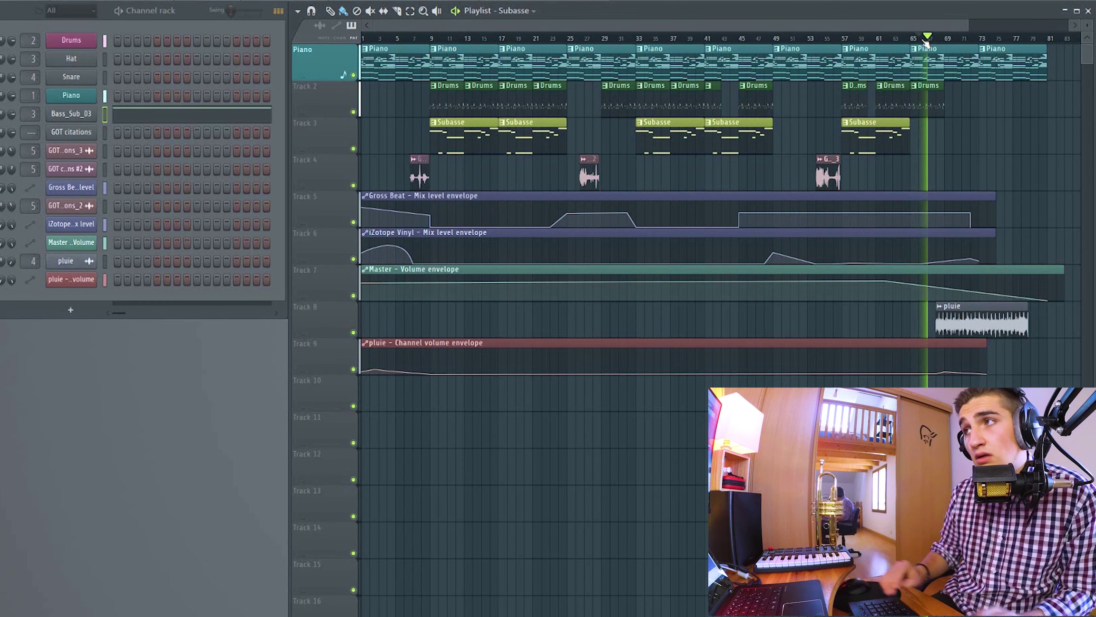